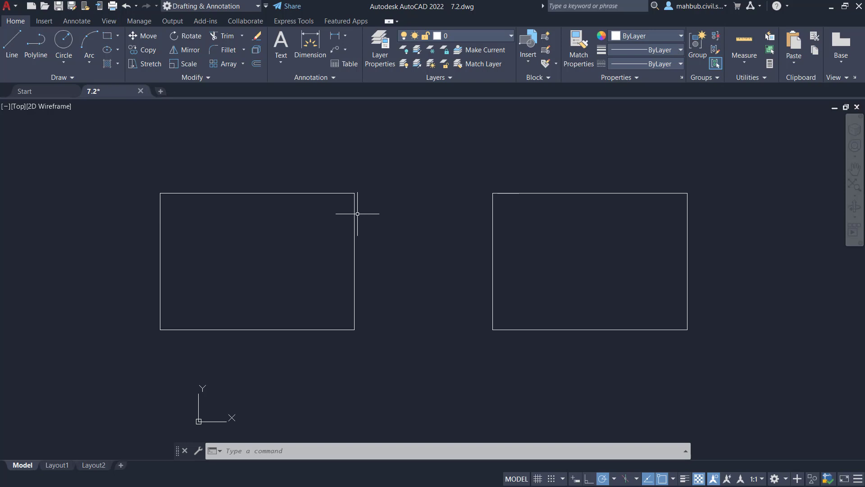
- Fill the left rectangle with an associative ANSI31 diagonal-line hatch
left_click(108, 64)
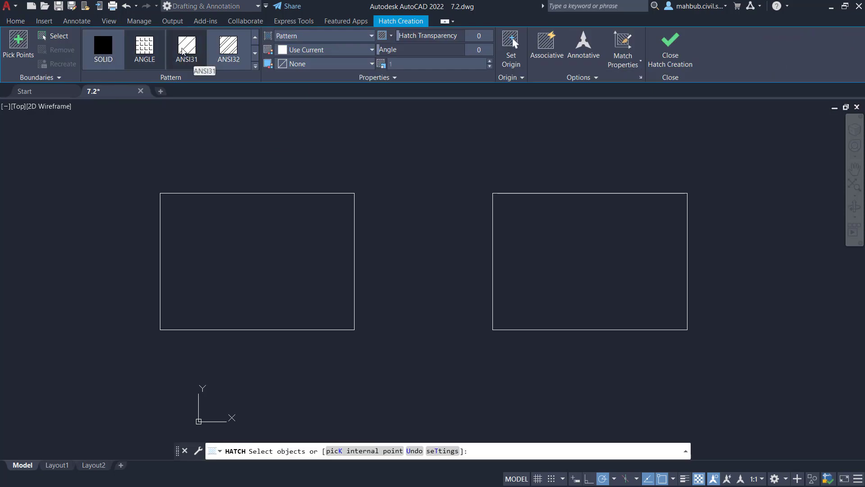
left_click(182, 51)
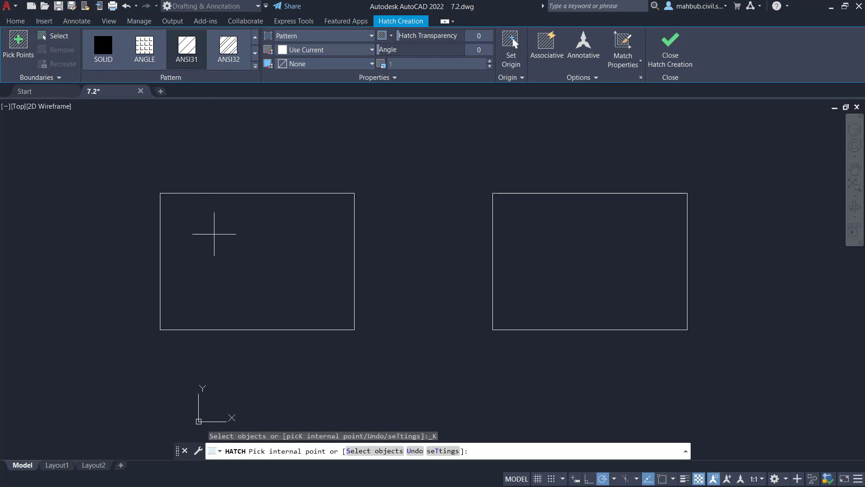
left_click(217, 237)
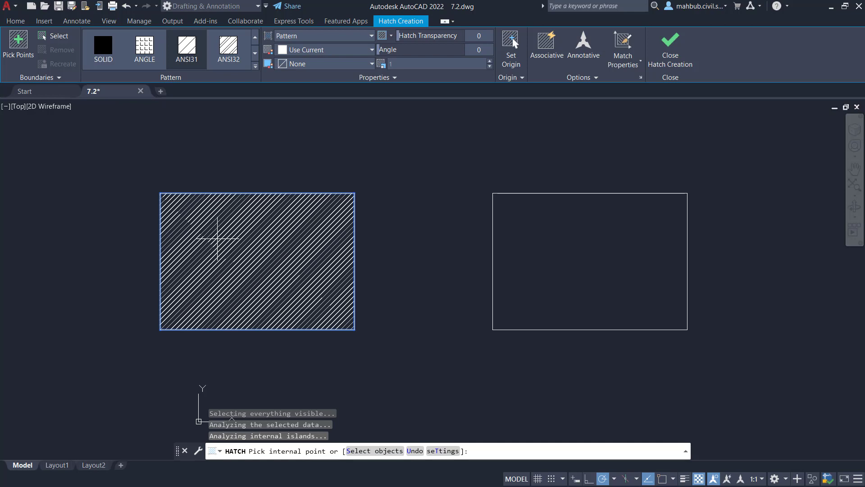
left_click(546, 55)
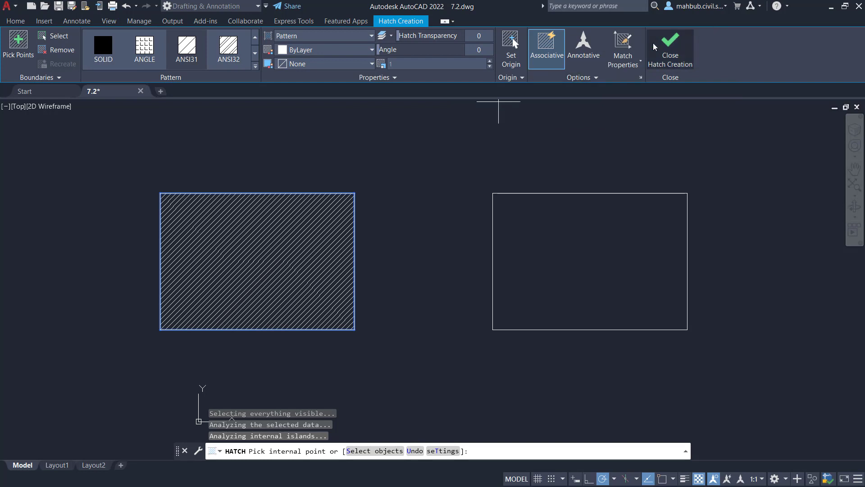
left_click(677, 58)
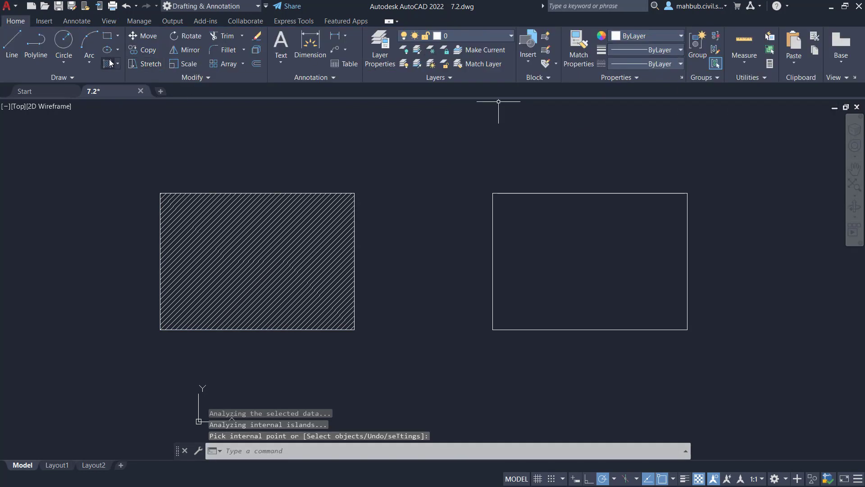
- Hatch the right rectangle with ANSI31 lines, with Associative turned off
left_click(107, 64)
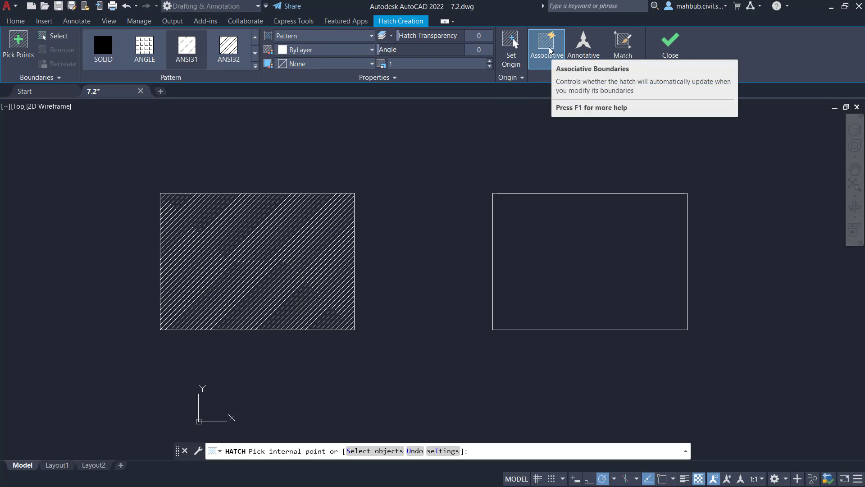
left_click(549, 50)
left_click(12, 48)
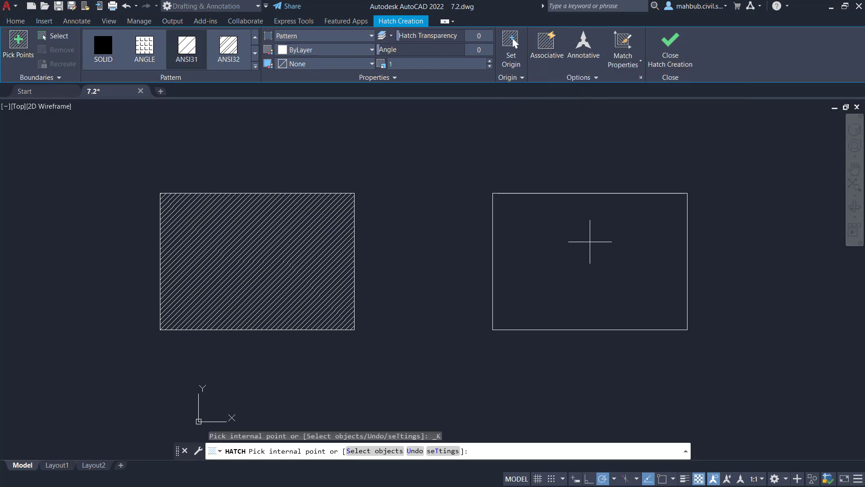
left_click(593, 241)
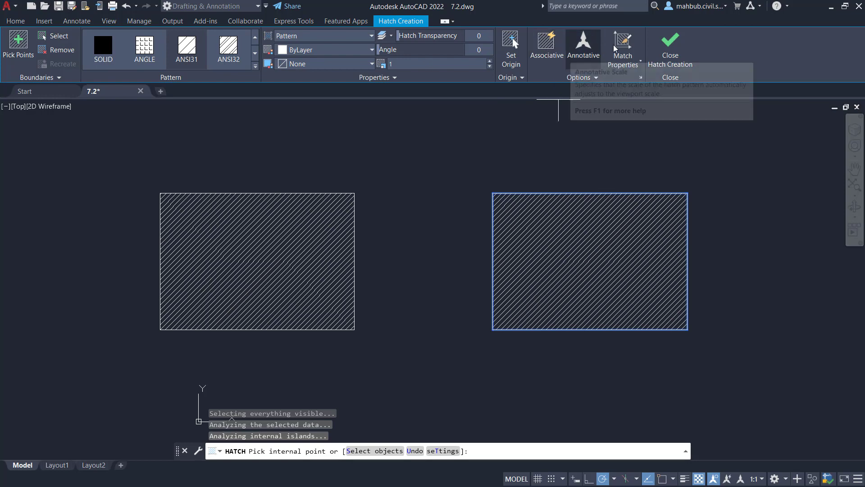
left_click(681, 43)
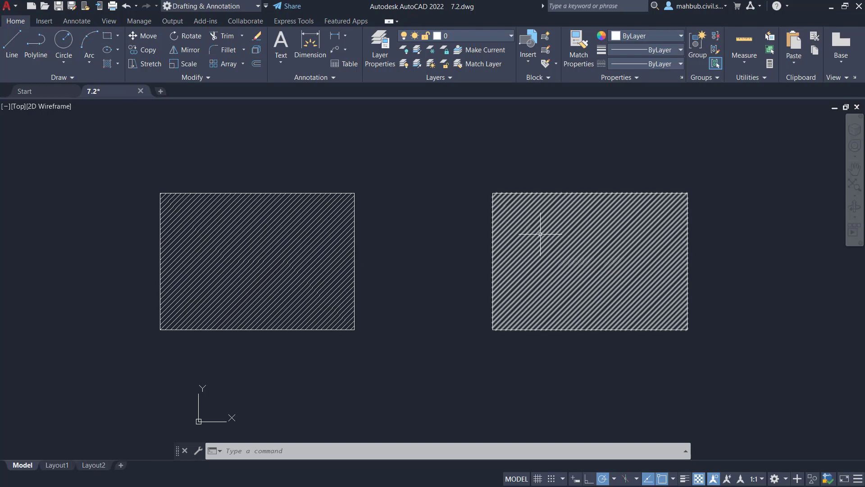
left_click(315, 229)
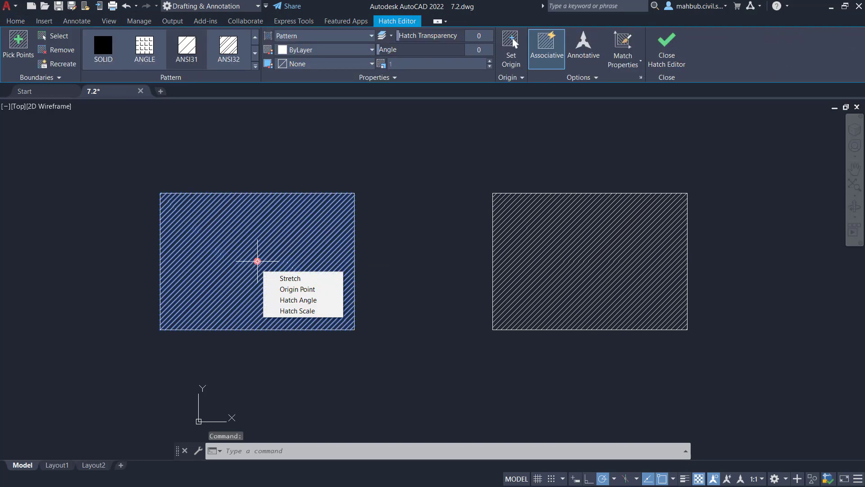
left_click(580, 252)
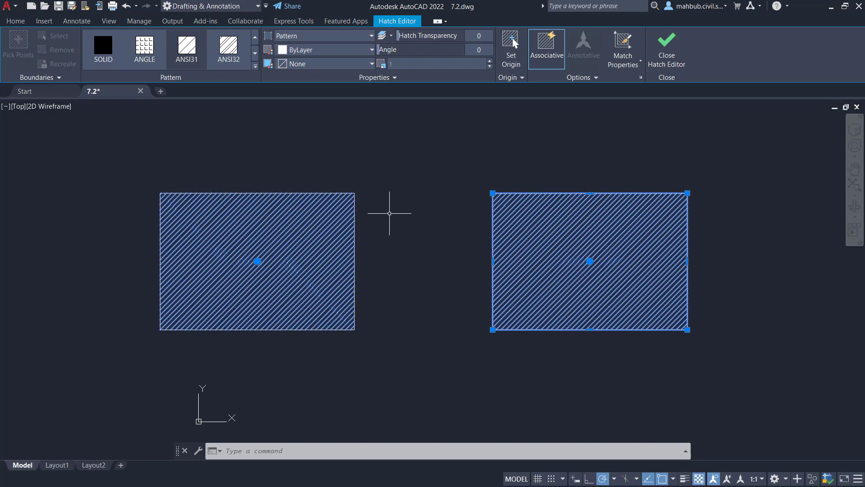
key("Escape")
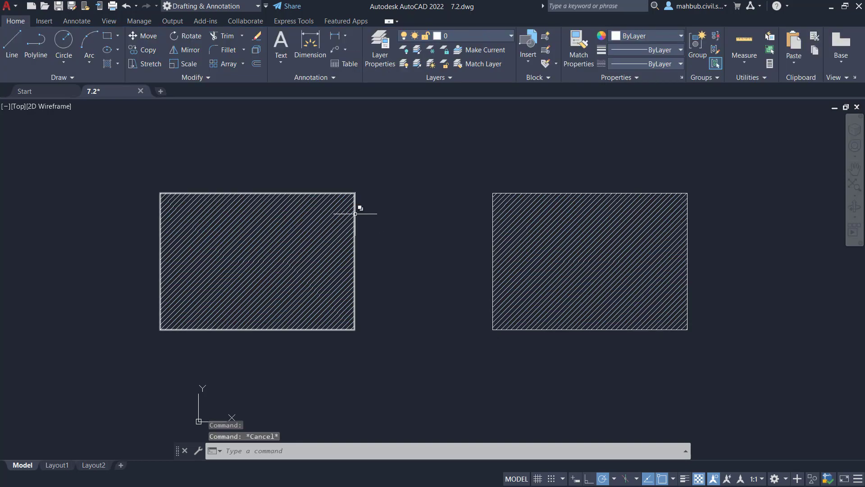
- Select both rectangle outlines, then stretch the left one wider so its hatch follows
left_click(354, 213)
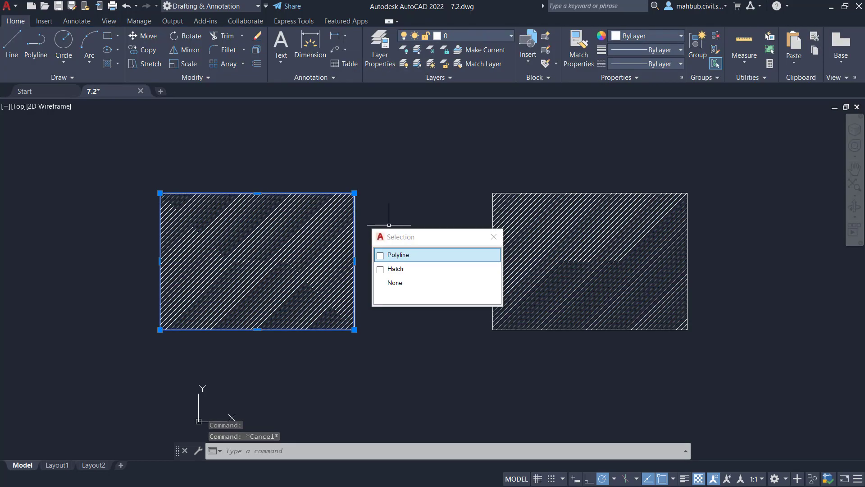
left_click(398, 255)
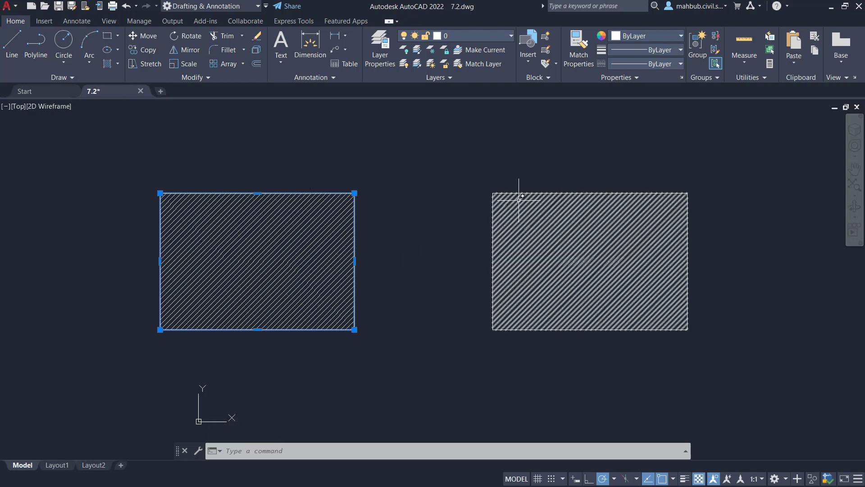
left_click(493, 206)
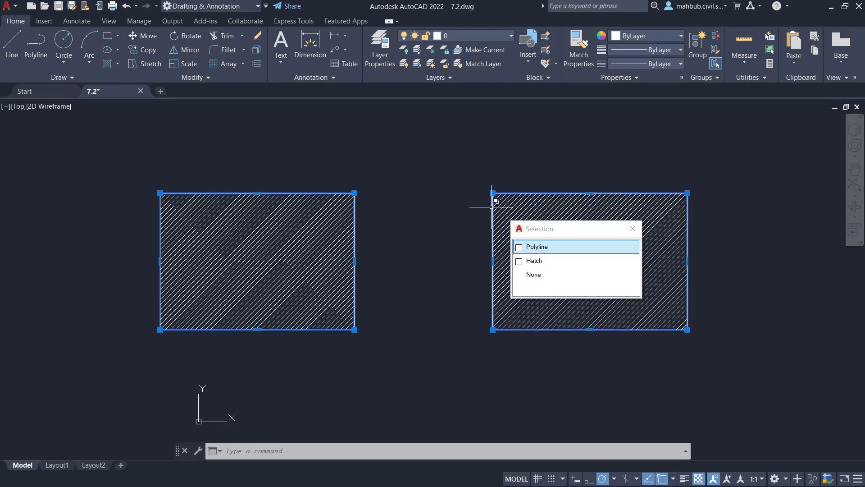
left_click(546, 248)
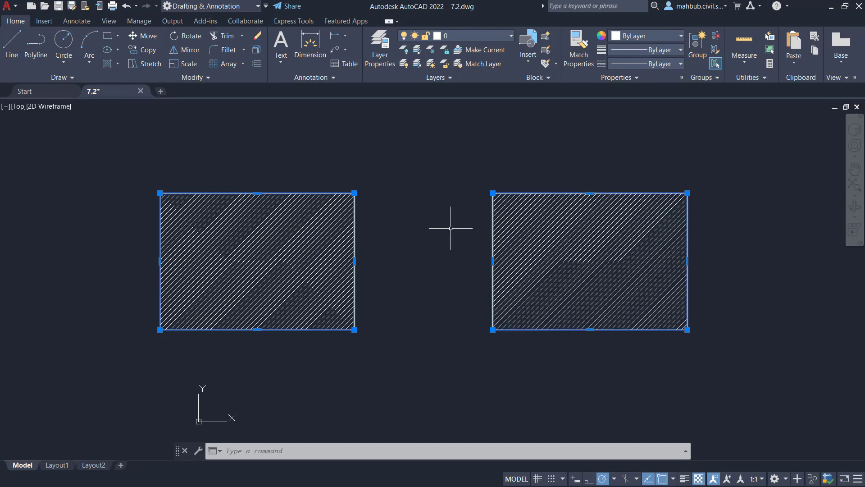
left_click(355, 261)
left_click(389, 261)
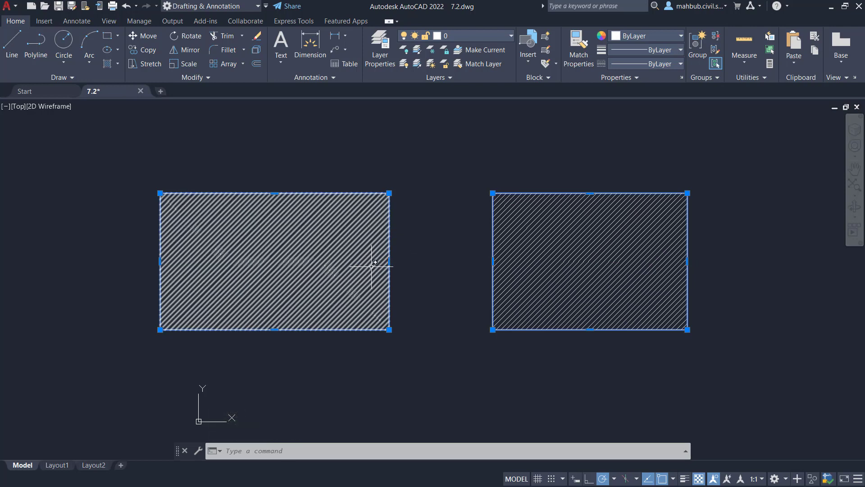
- Stretch the right rectangle wider, then undo it since its hatch stayed put
left_click(687, 260)
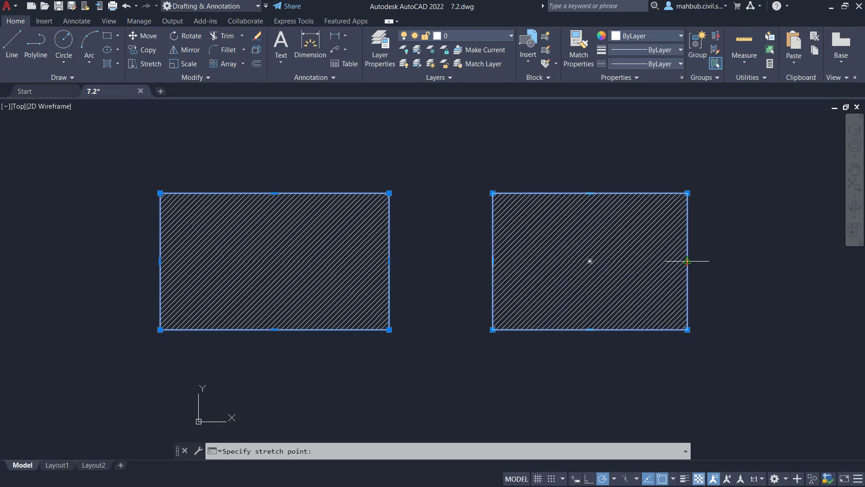
left_click(728, 261)
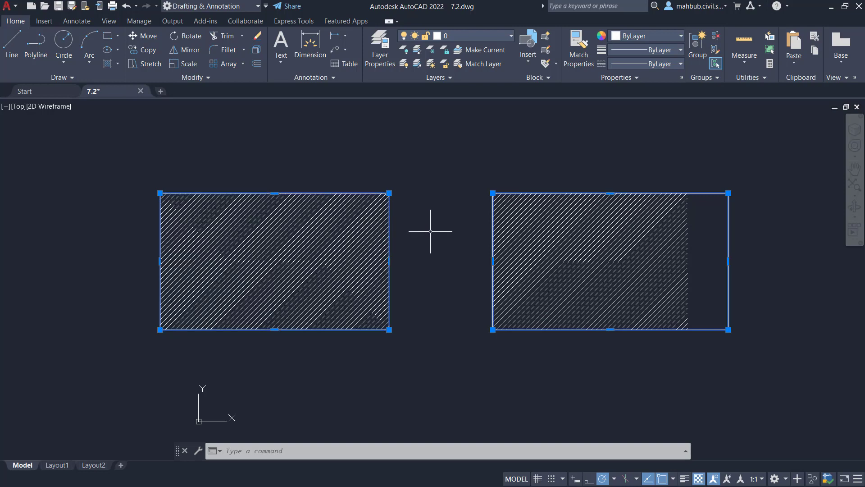
left_click(131, 7)
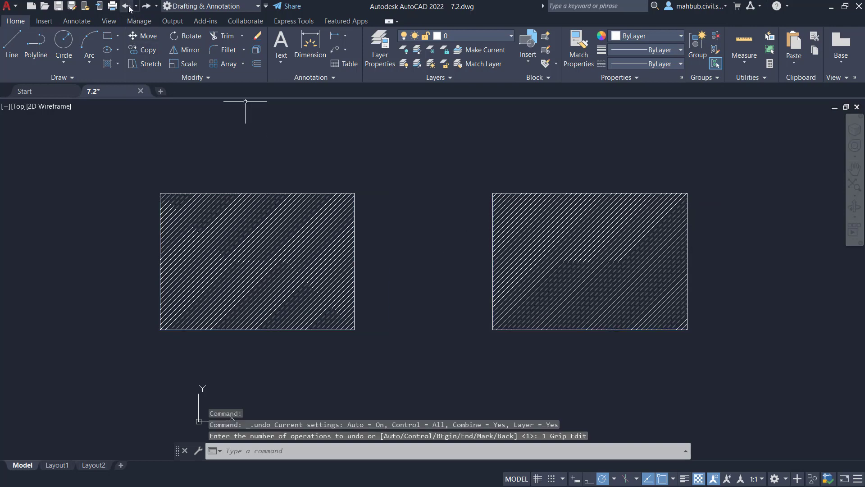
- Stretch the right hatch past its rectangle, then undo back to unhatched outlines
left_click(621, 252)
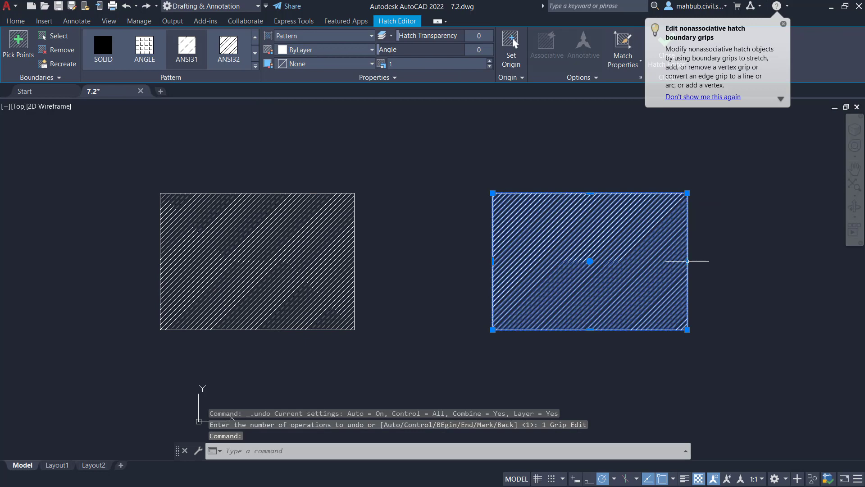
left_click(687, 260)
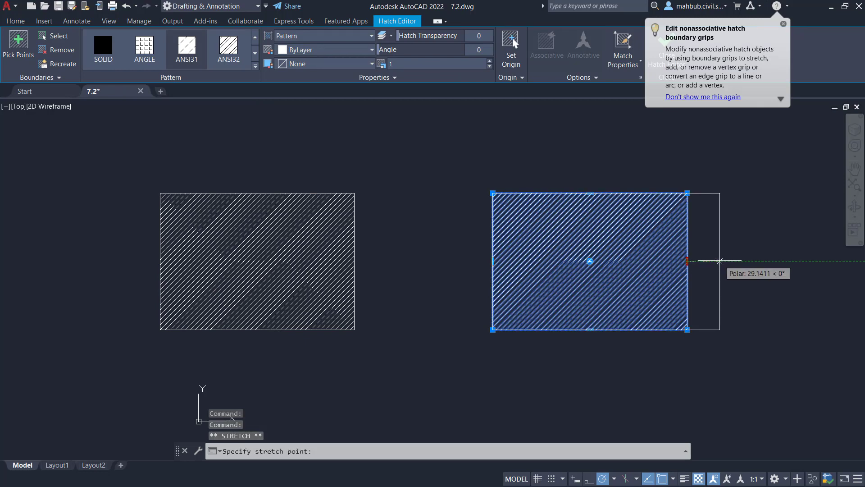
left_click(723, 260)
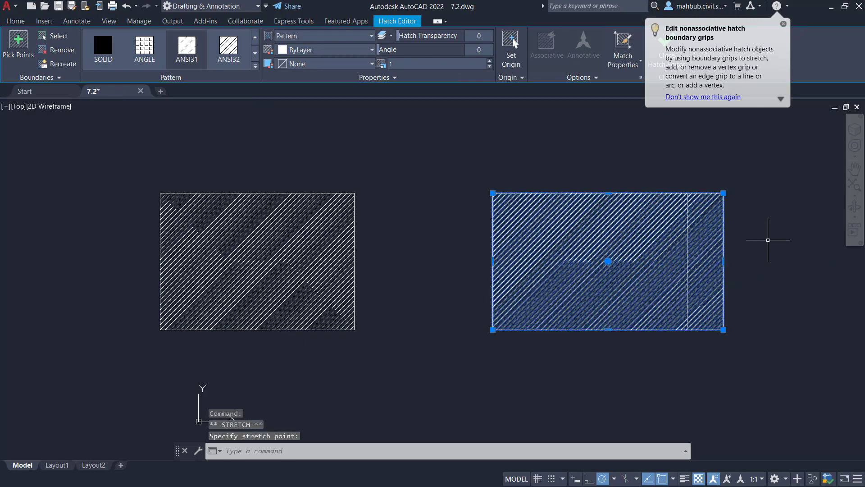
key("Escape")
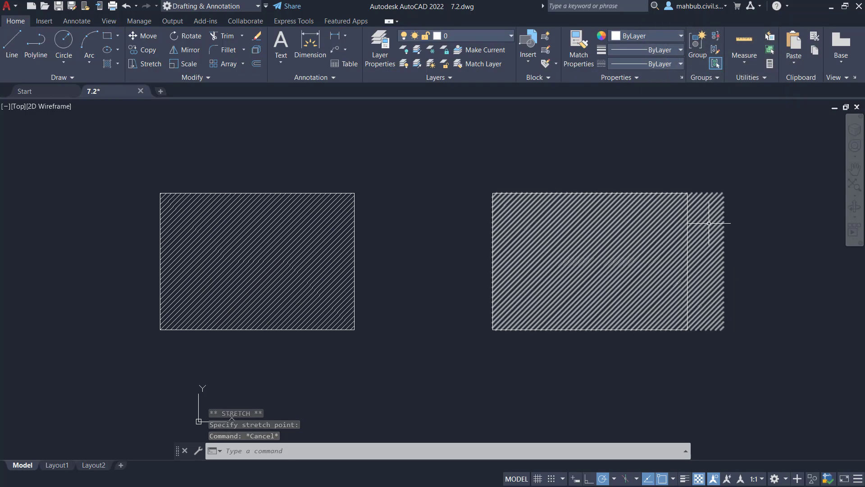
left_click(686, 199)
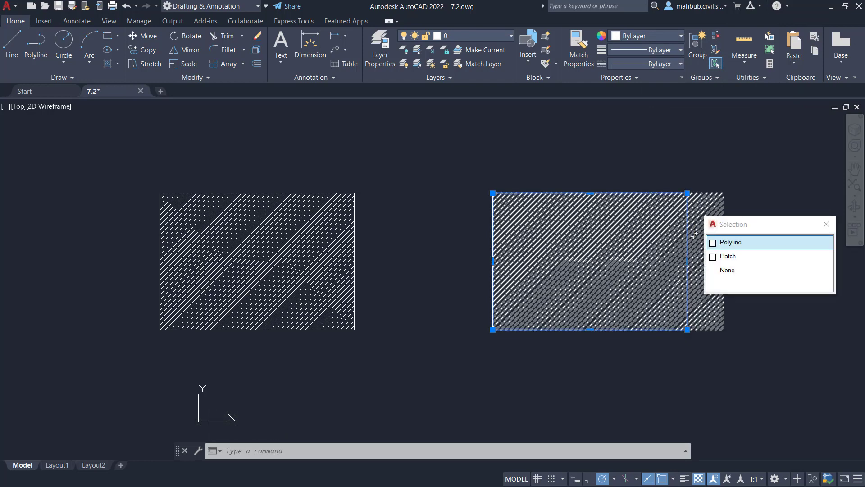
key("ctrl+z")
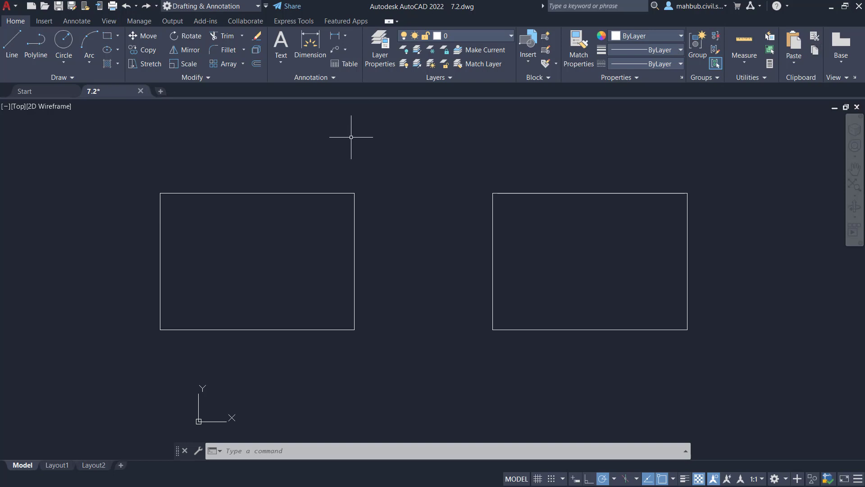
- Start a hatch using the AR-B816 brick pattern in pick-internal-point mode
left_click(109, 63)
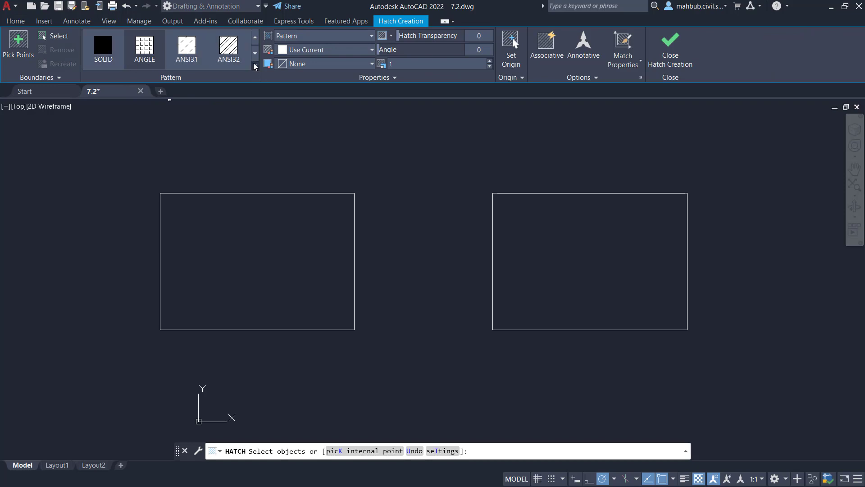
left_click(254, 66)
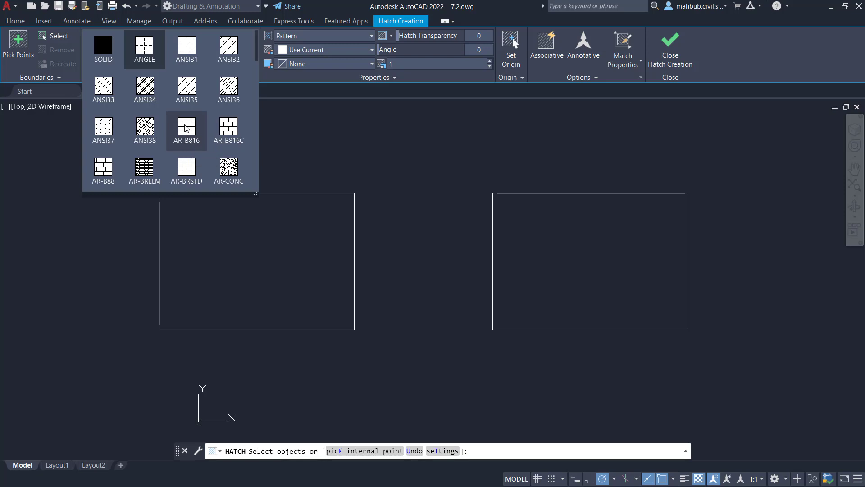
left_click(186, 127)
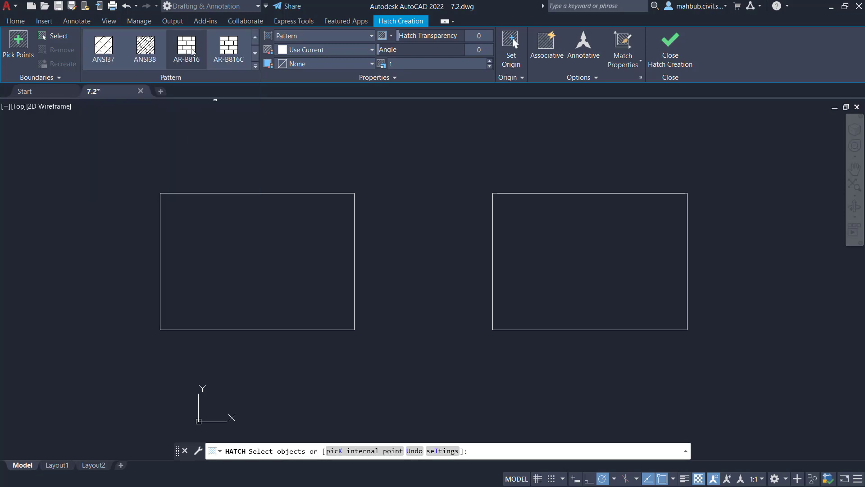
left_click(16, 44)
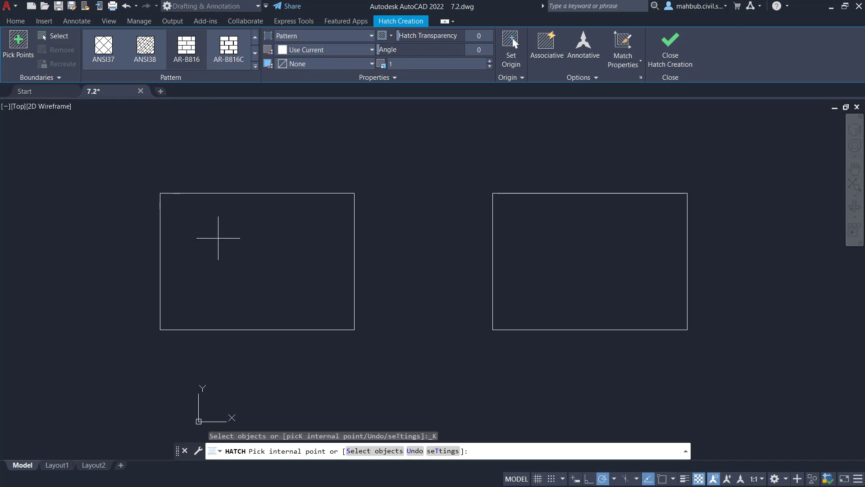
- Fill the left rectangle with AR-B816 bricks and set the hatch scale to 0.1
left_click(214, 243)
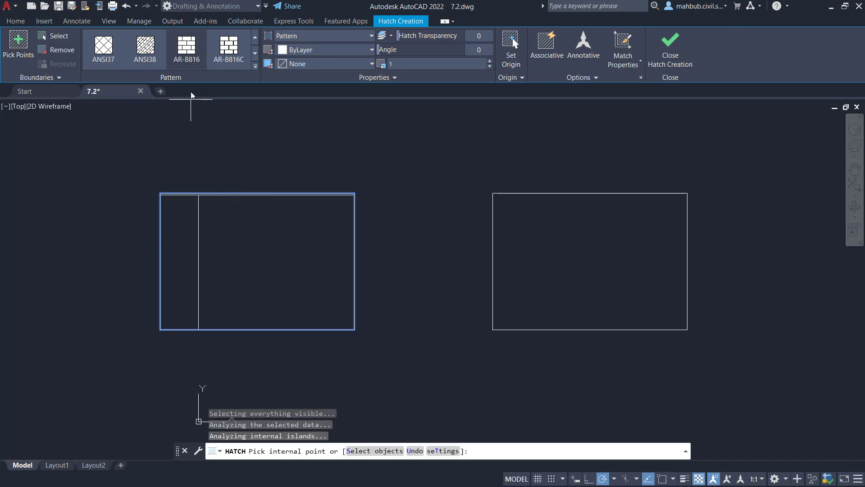
left_click(187, 55)
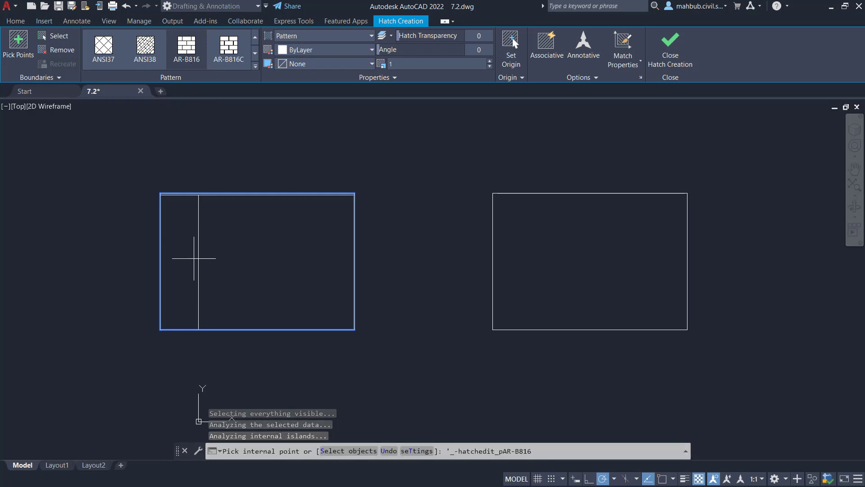
left_click(412, 65)
type(".01")
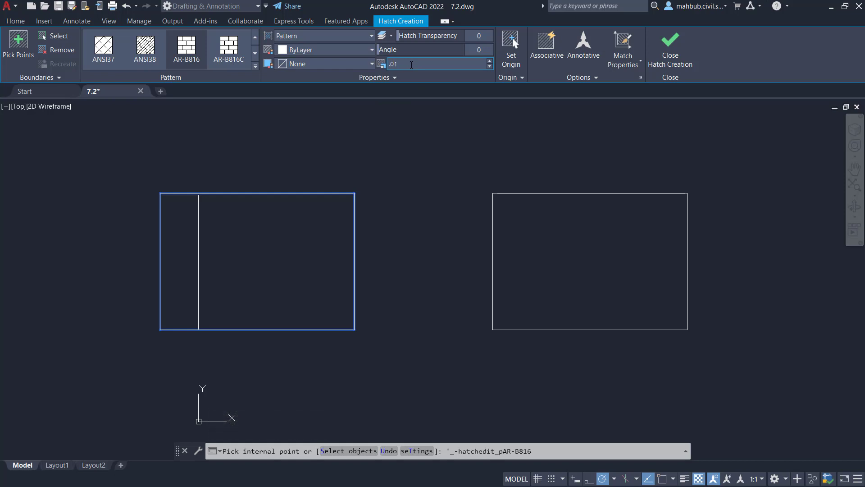
type(".1")
key("Return")
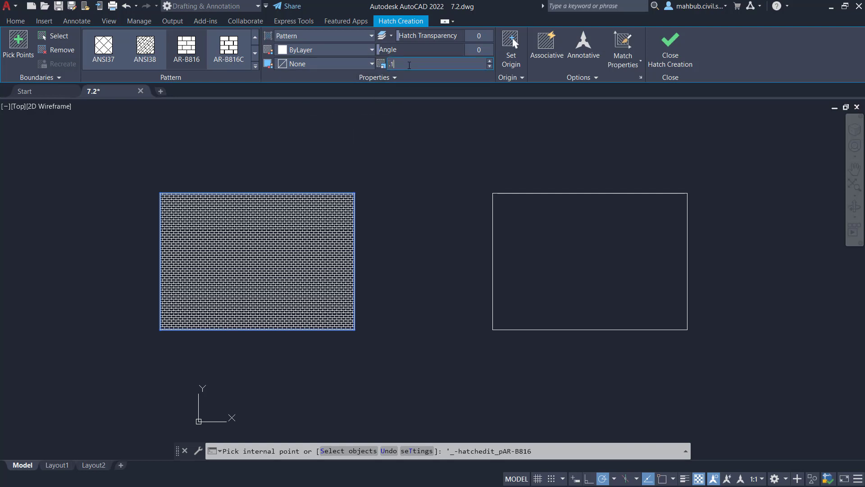
key("Return")
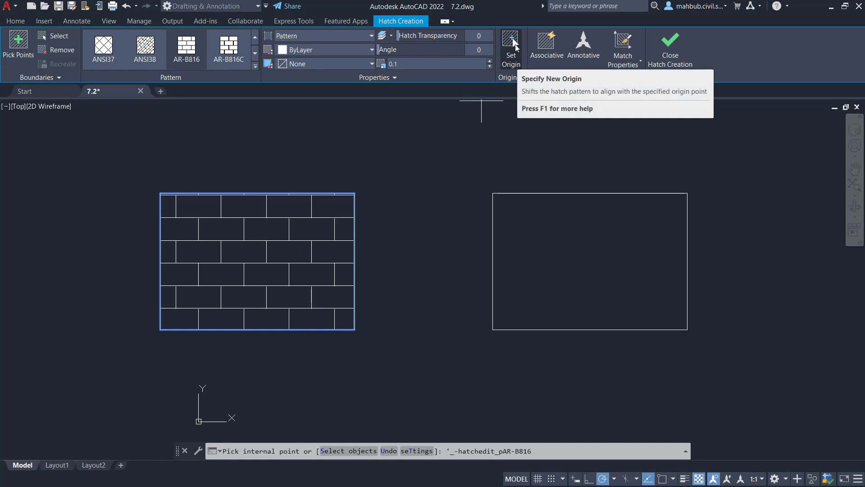
- Set the brick hatch origin to the left rectangle's lower-left corner, after trying lower-right
left_click(514, 43)
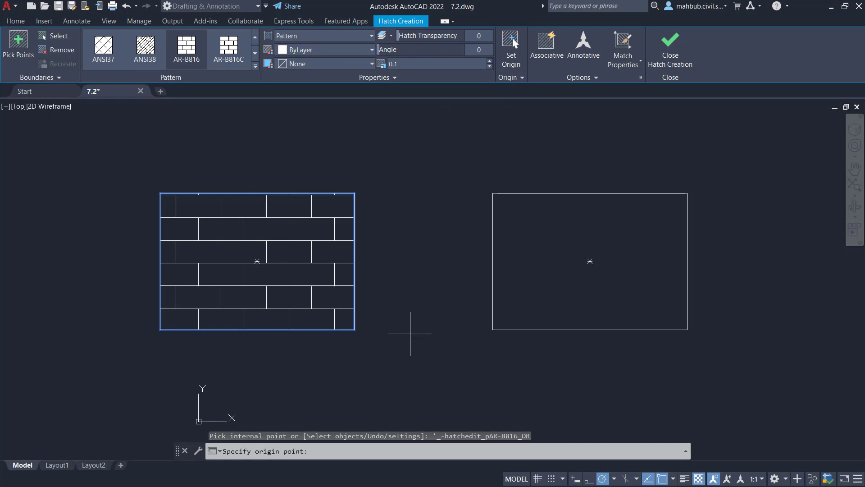
left_click(354, 329)
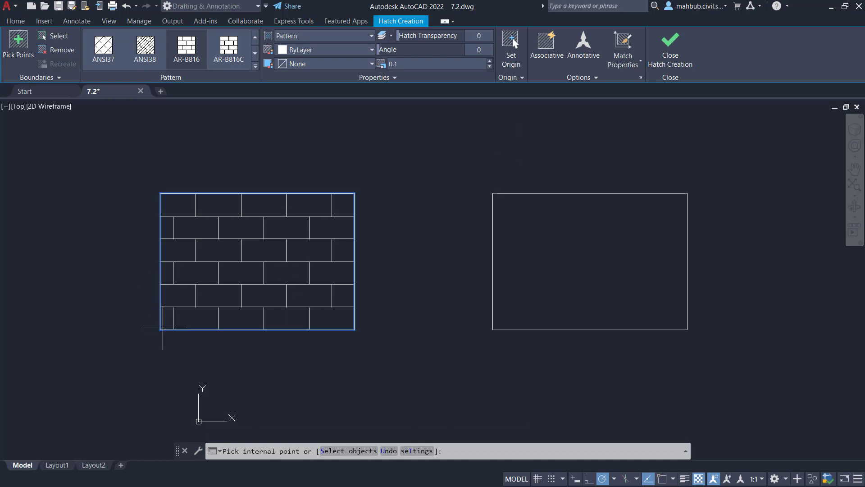
left_click(510, 47)
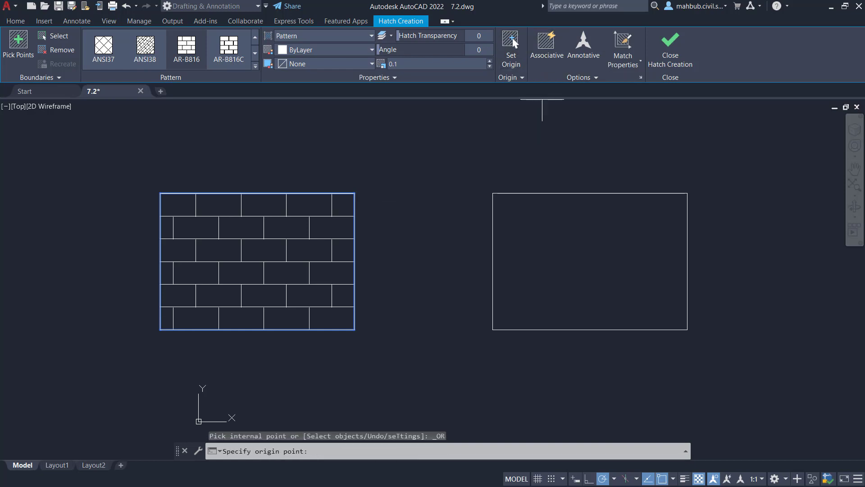
left_click(160, 329)
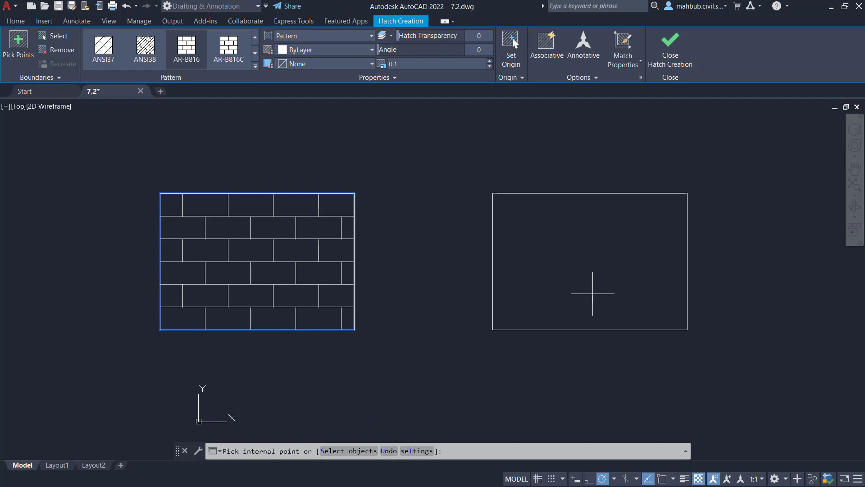
- Switch the hatch to ANSI31 at scale 1 and add the right rectangle
left_click(255, 66)
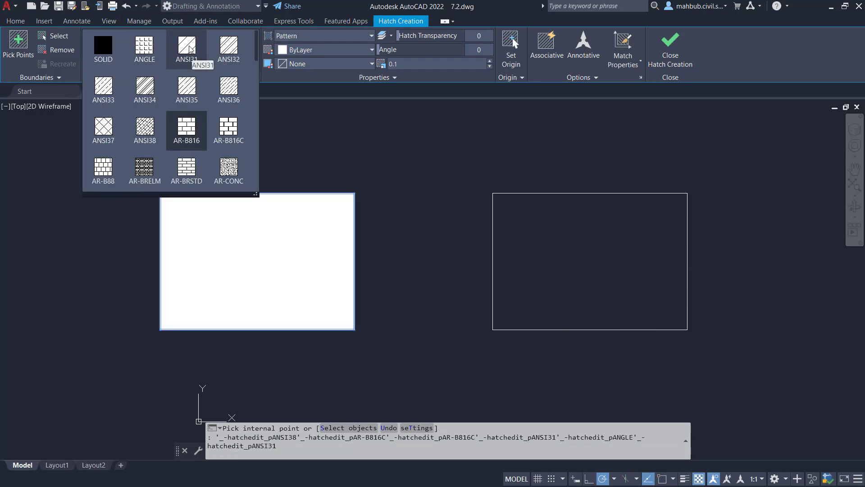
left_click(186, 47)
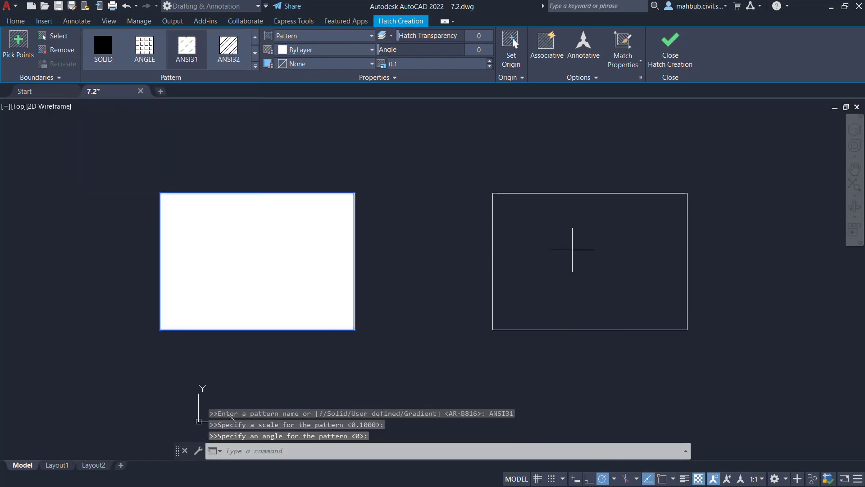
left_click(589, 261)
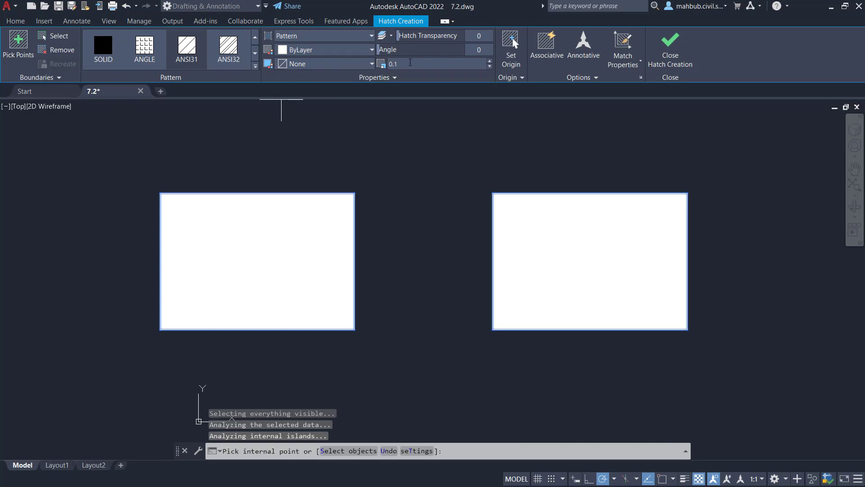
left_click(409, 62)
type("1")
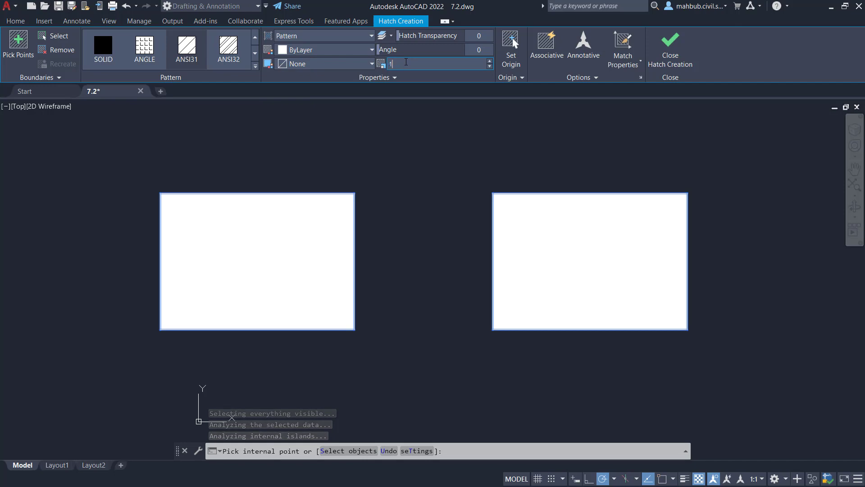
key("Return")
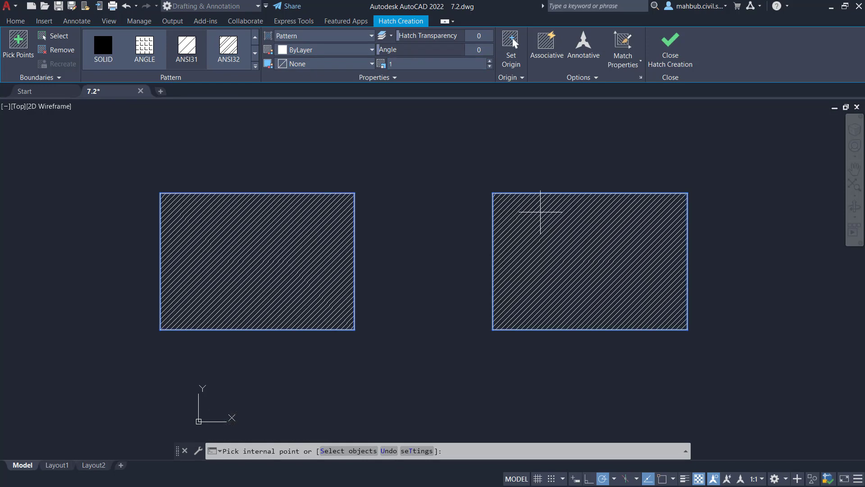
scroll(505, 315, "up", 2)
scroll(500, 331, "up", 2)
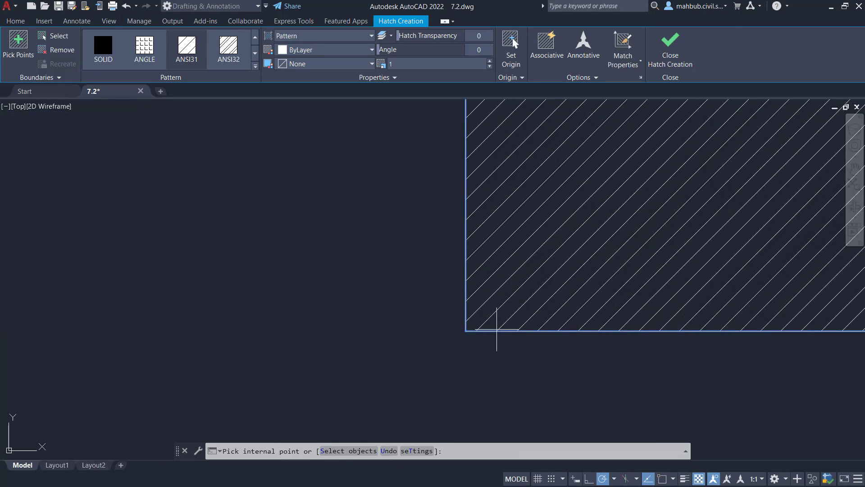
scroll(451, 327, "up", 1)
scroll(431, 323, "up", 2)
scroll(448, 328, "up", 2)
scroll(464, 342, "up", 2)
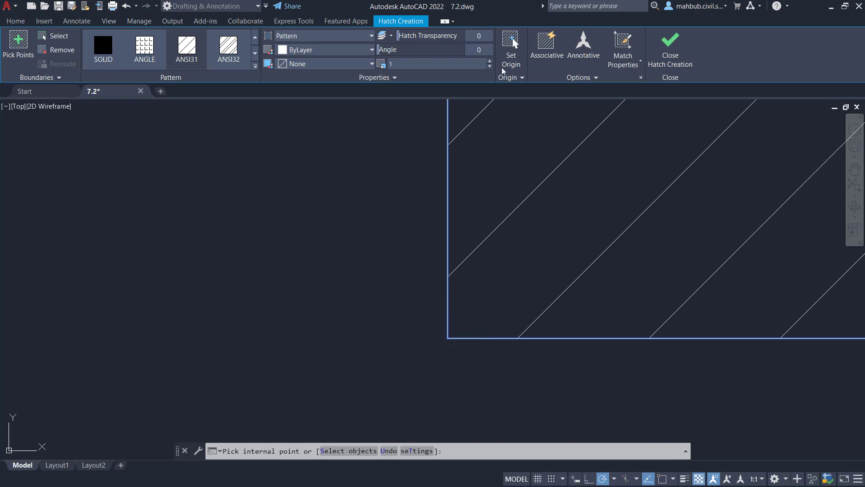
- Set the ANSI31 hatch origin at the lower-left corner, then zoom out to both rectangles
left_click(511, 47)
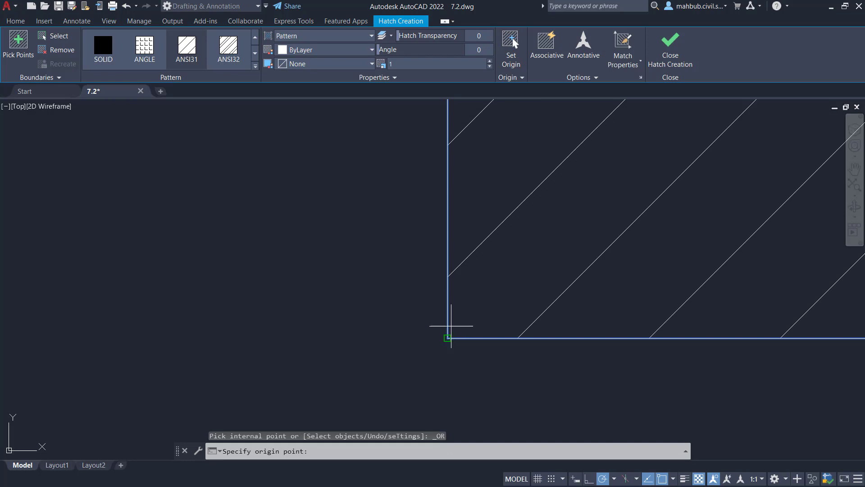
left_click(447, 337)
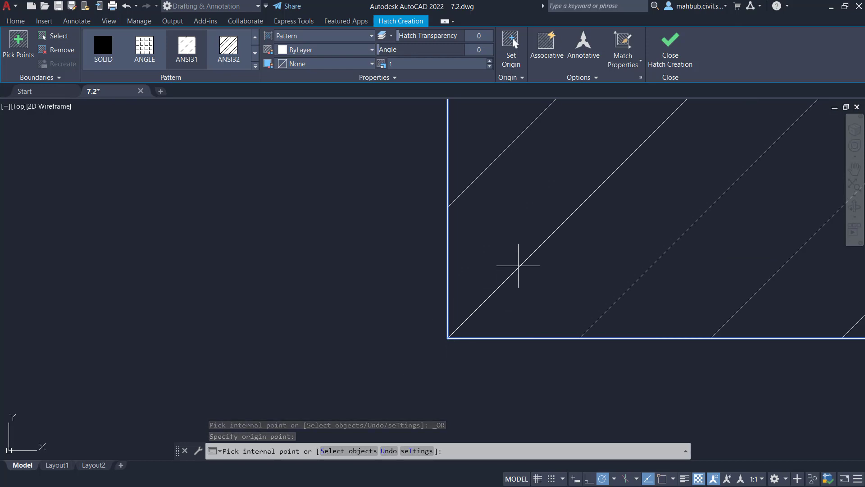
scroll(600, 187, "down", 1)
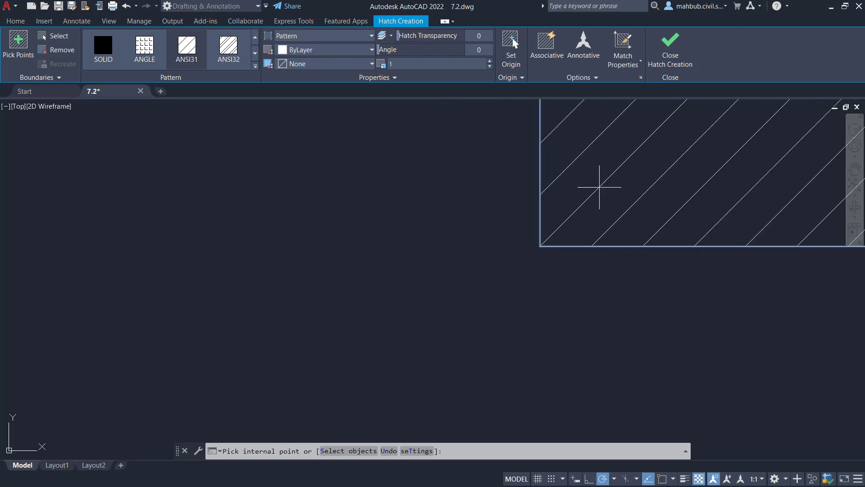
scroll(600, 187, "down", 1)
scroll(599, 187, "down", 2)
scroll(599, 187, "down", 4)
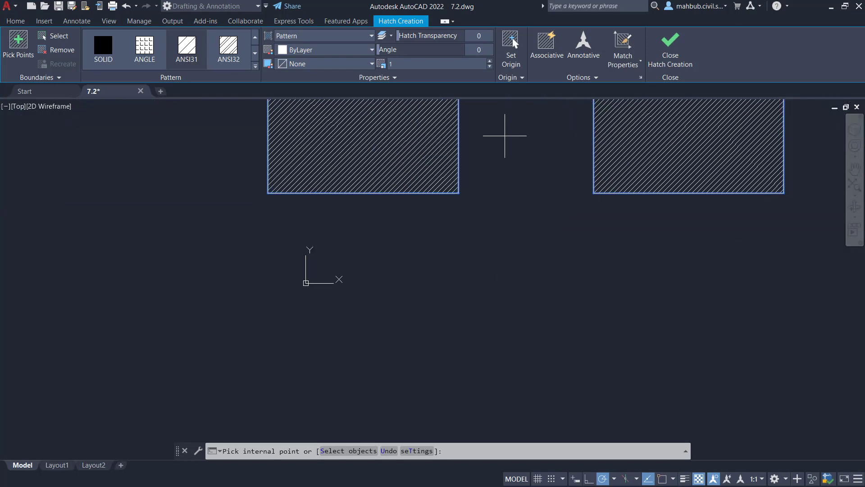
middle_click_drag(505, 135, 472, 318)
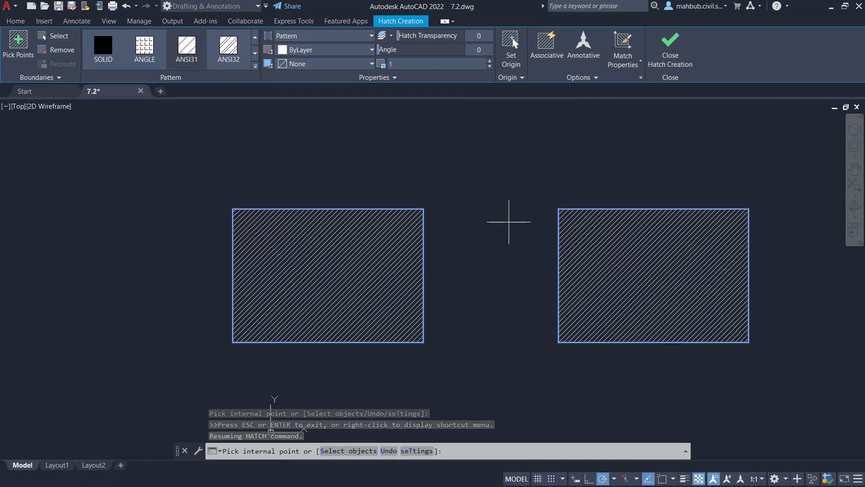